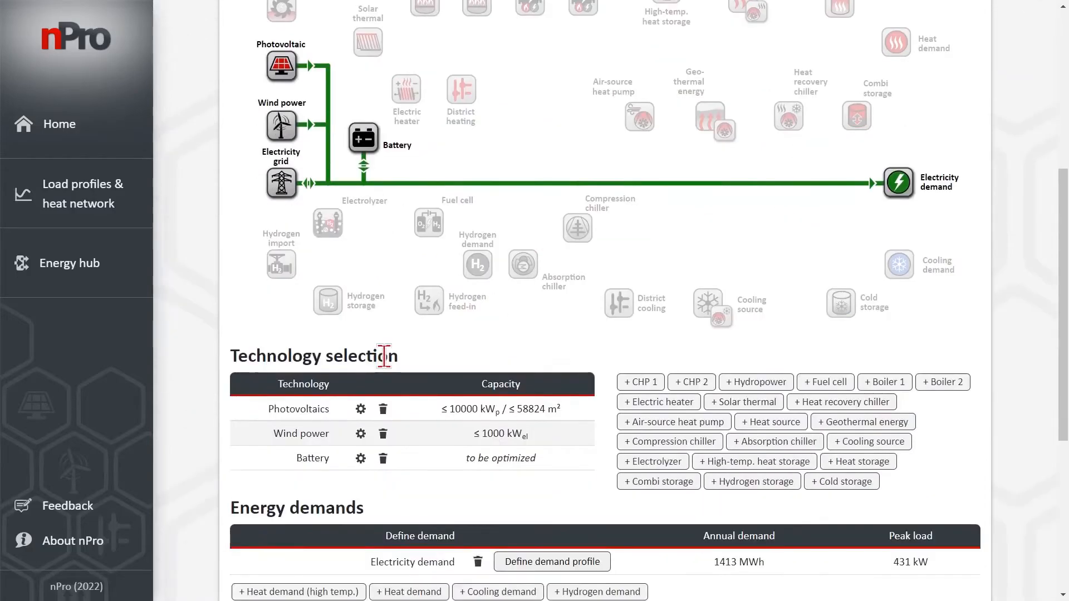
Set the battery's specific investment costs to 250 €/kWh, lifetime to 20 years and annual maintenance costs to 0 % of investment
click(316, 460)
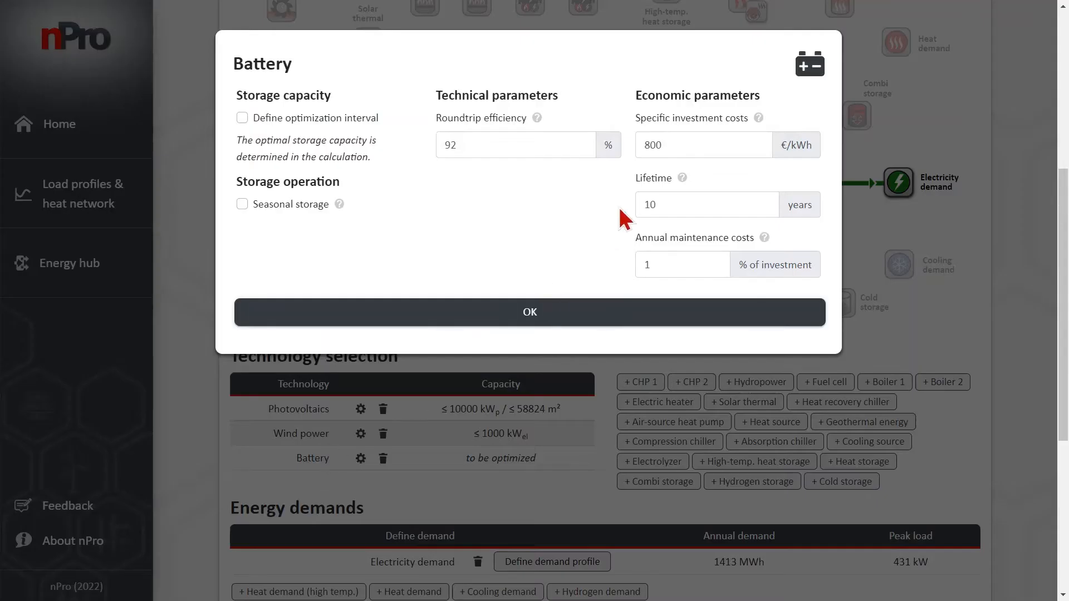
drag(679, 146, 643, 145)
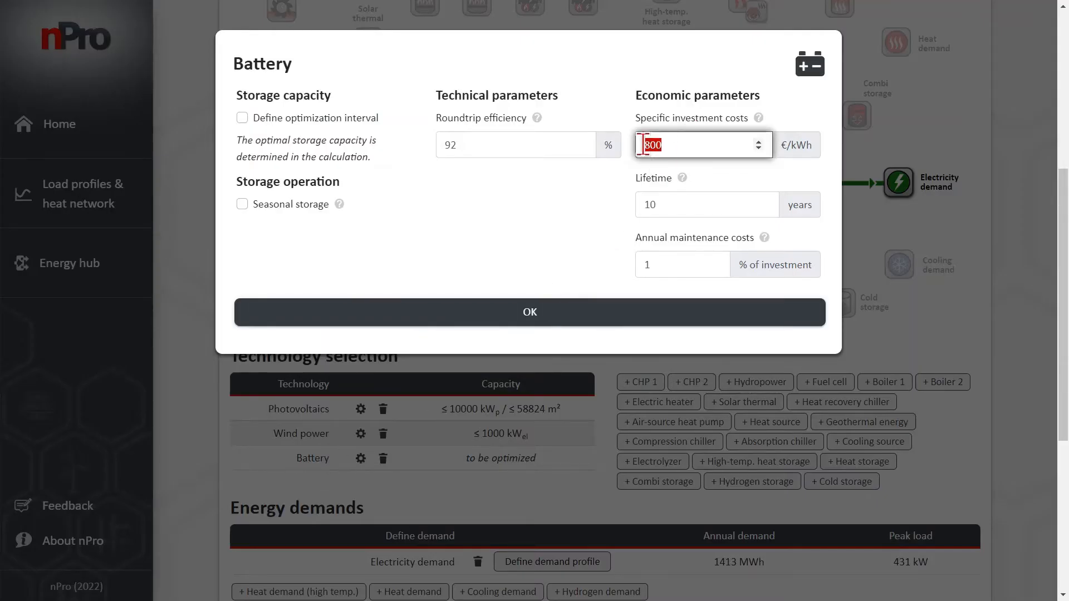
text(250)
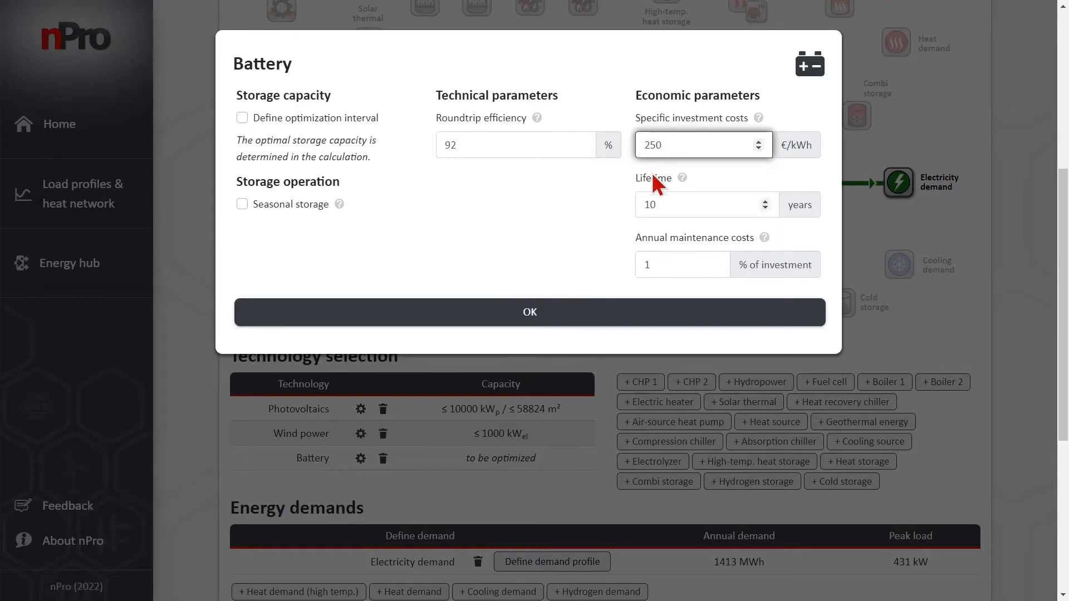
drag(662, 203, 643, 199)
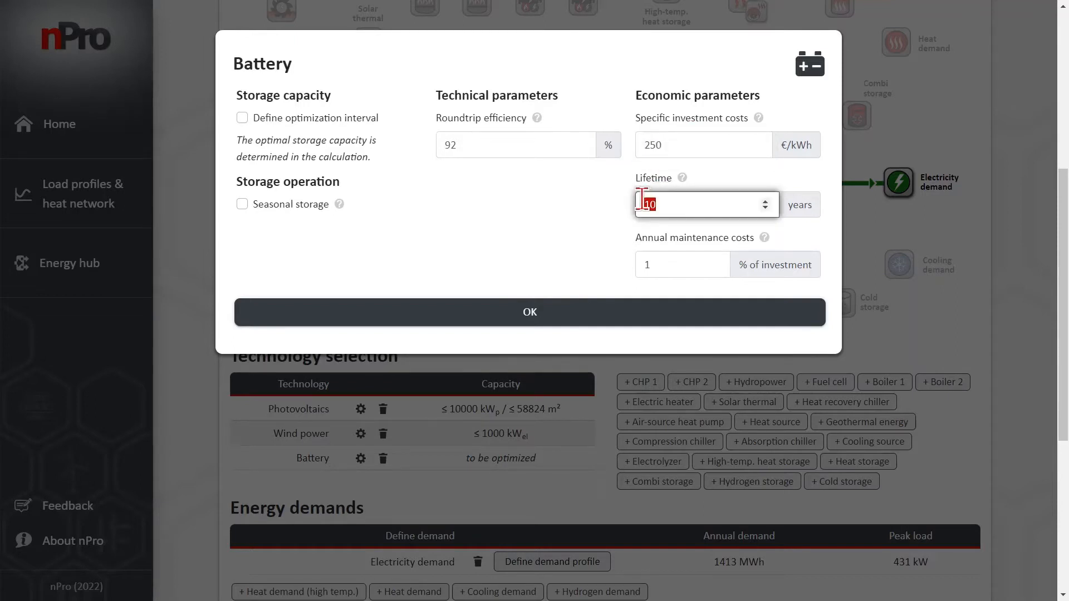
text(20)
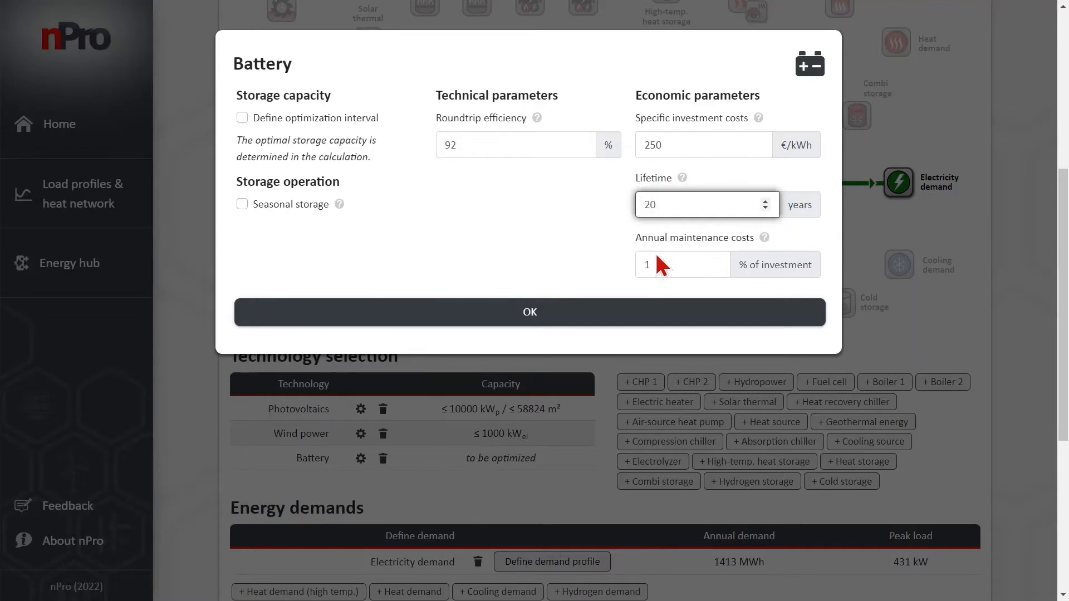
drag(661, 263, 637, 263)
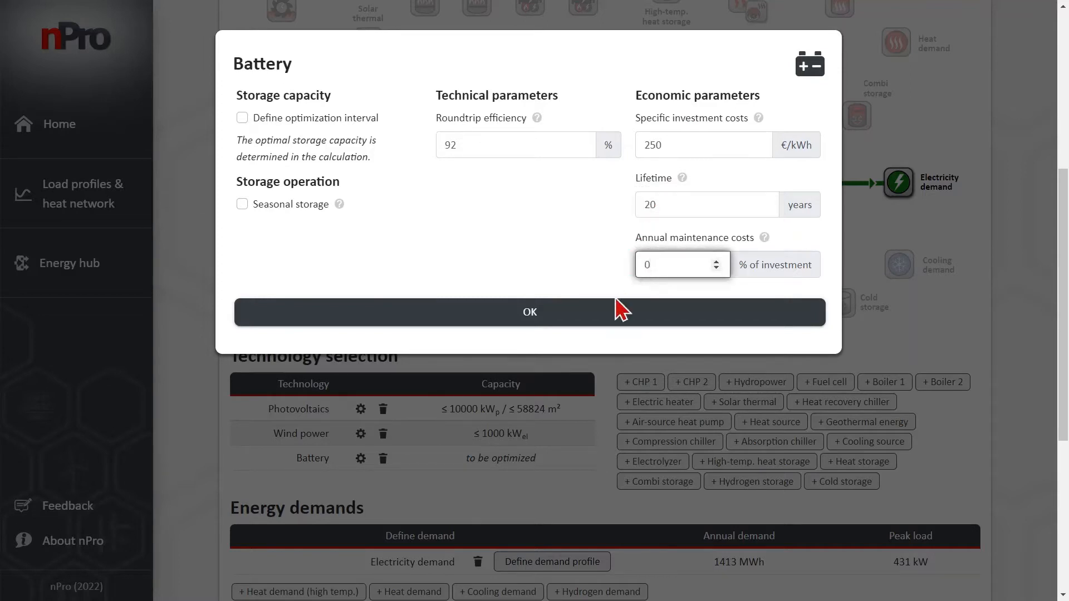
click(582, 316)
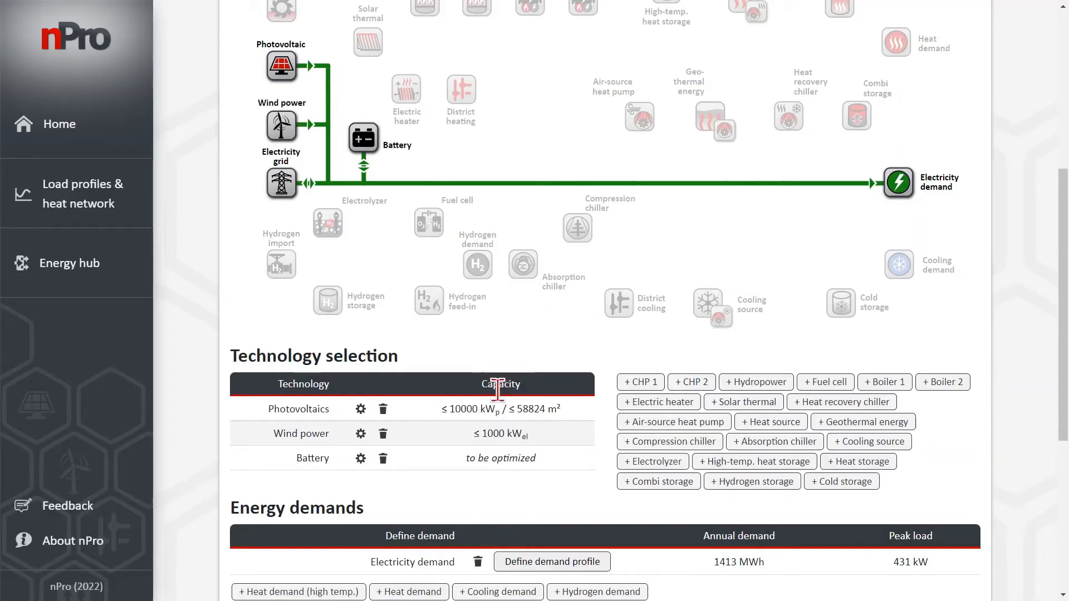
Disable electricity feed-in for the electricity grid while keeping electricity import enabled
scroll(464, 389, down, 2)
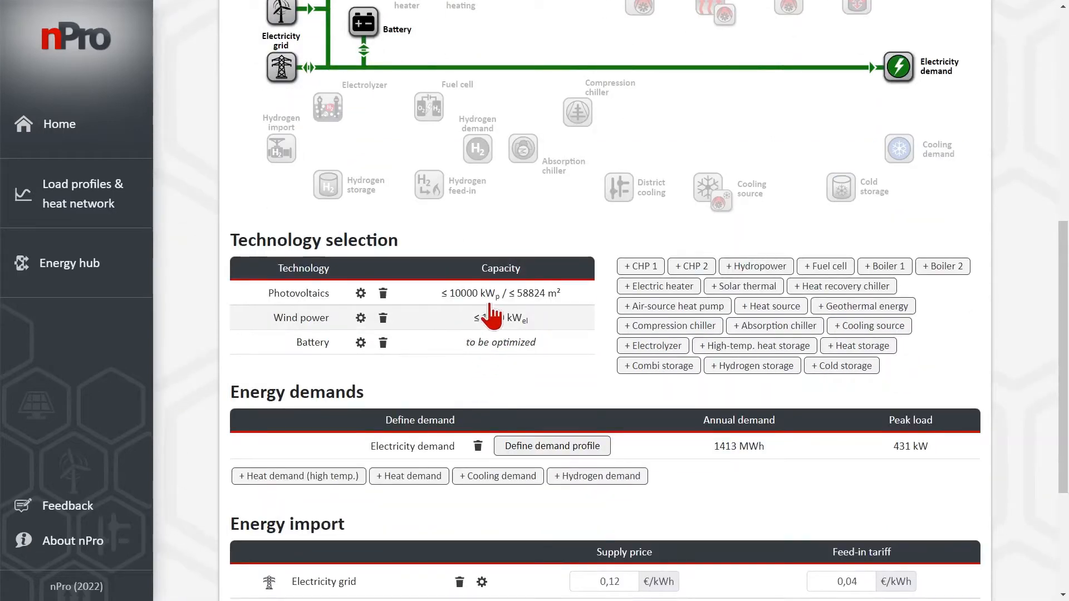
scroll(501, 374, down, 4)
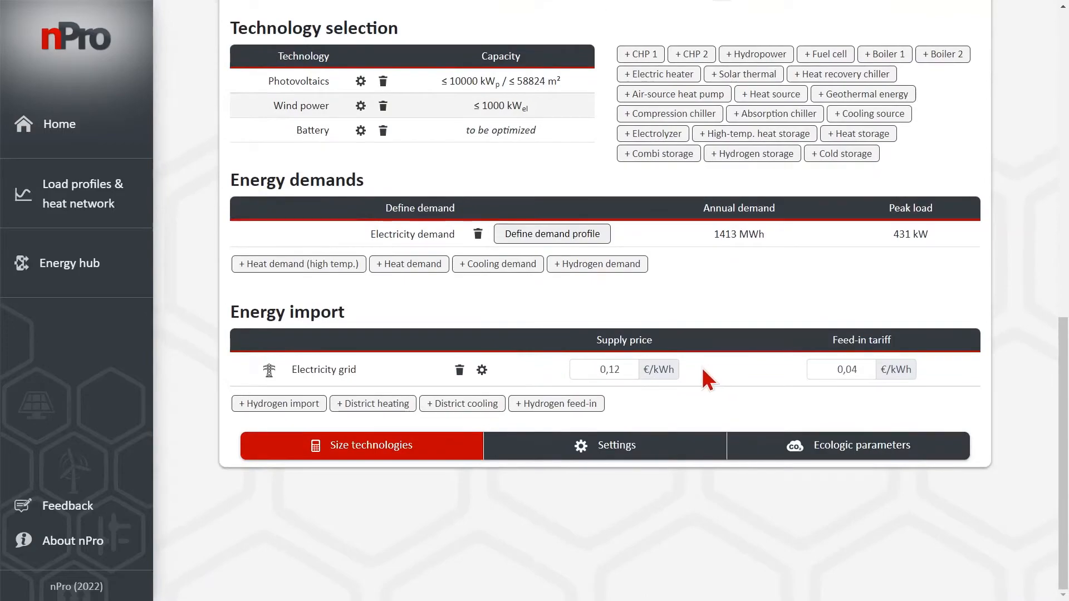
click(340, 371)
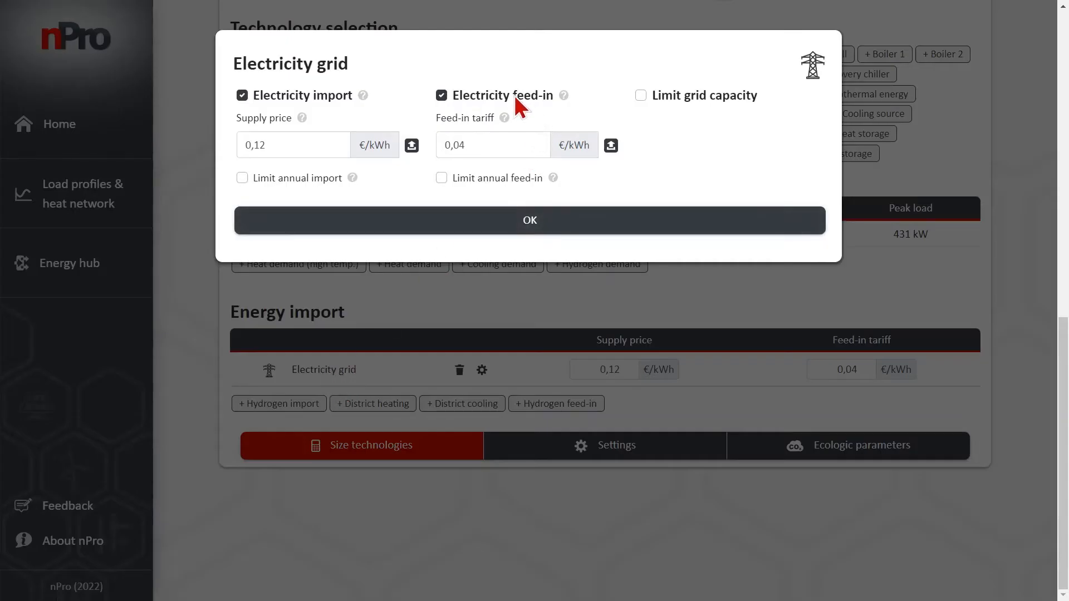
click(479, 94)
click(480, 230)
Set the electricity grid's supply price to 0,3 €/kWh and run the sizing of the technologies
drag(645, 367, 691, 365)
text(0,)
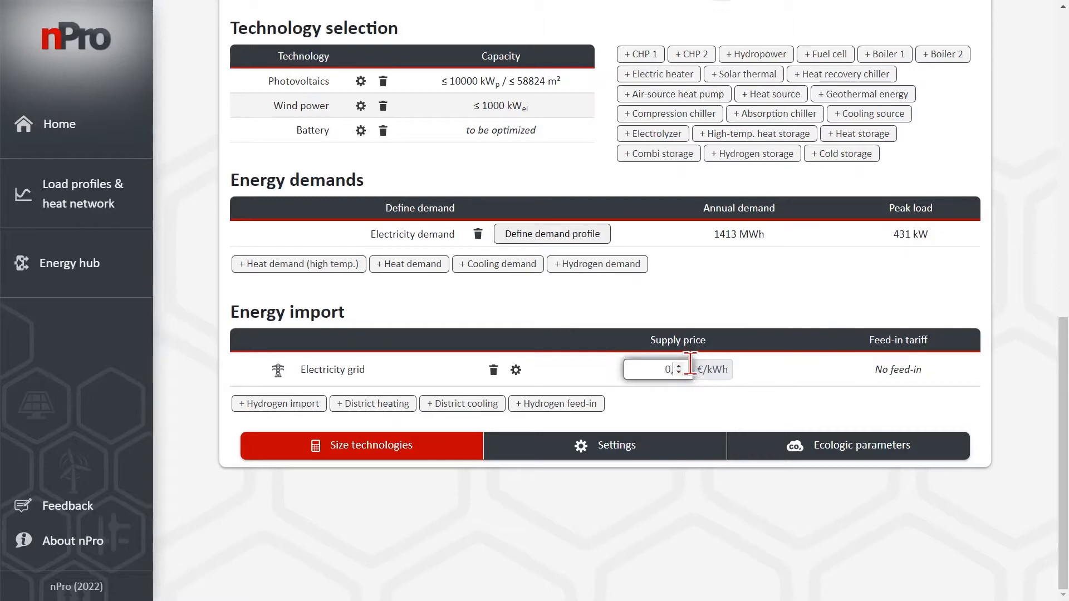
text(3)
click(695, 300)
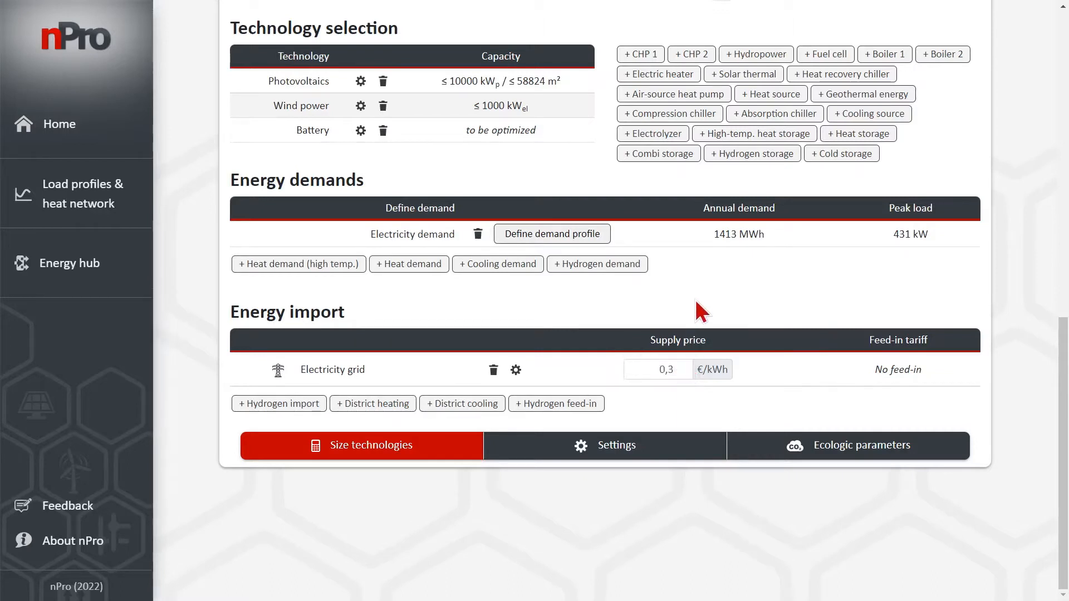
click(436, 447)
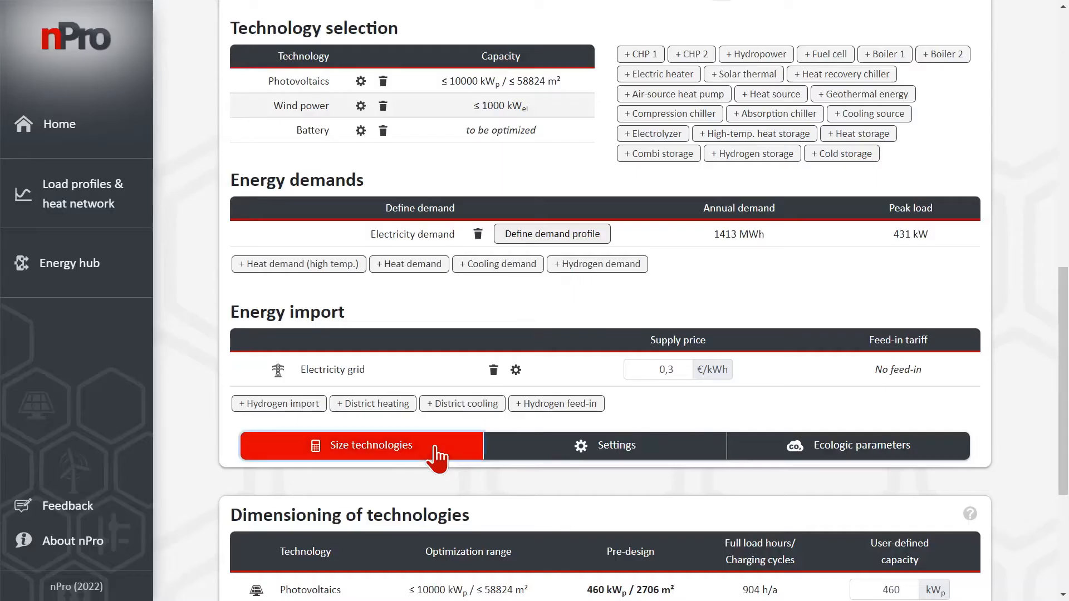
Simulate the system operation with user-defined capacities of 600 kWh for the battery and 800 kW for wind power
scroll(436, 446, down, 4)
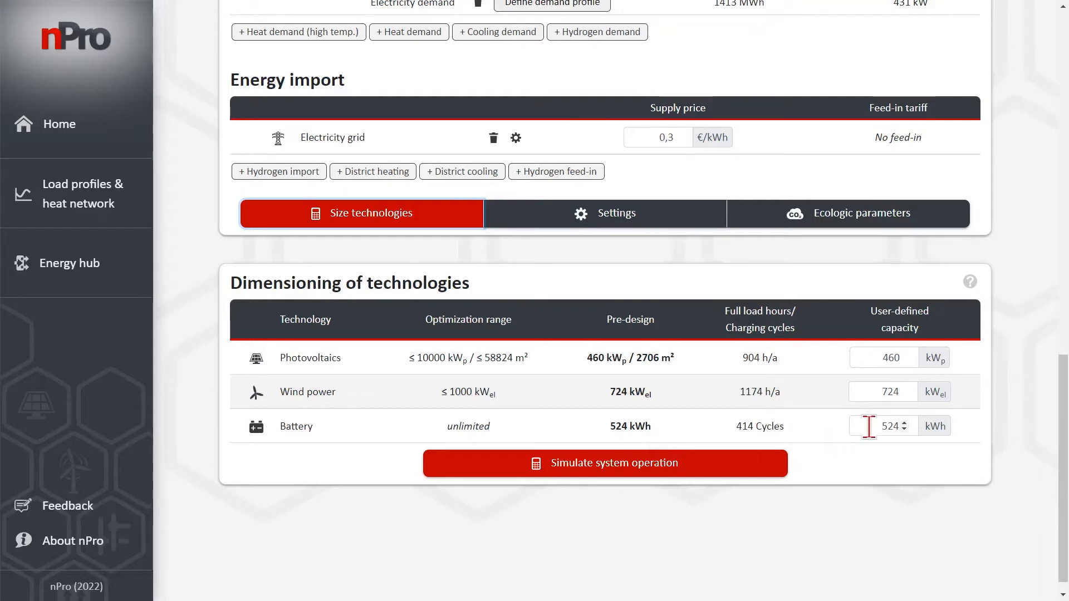
drag(869, 427, 890, 429)
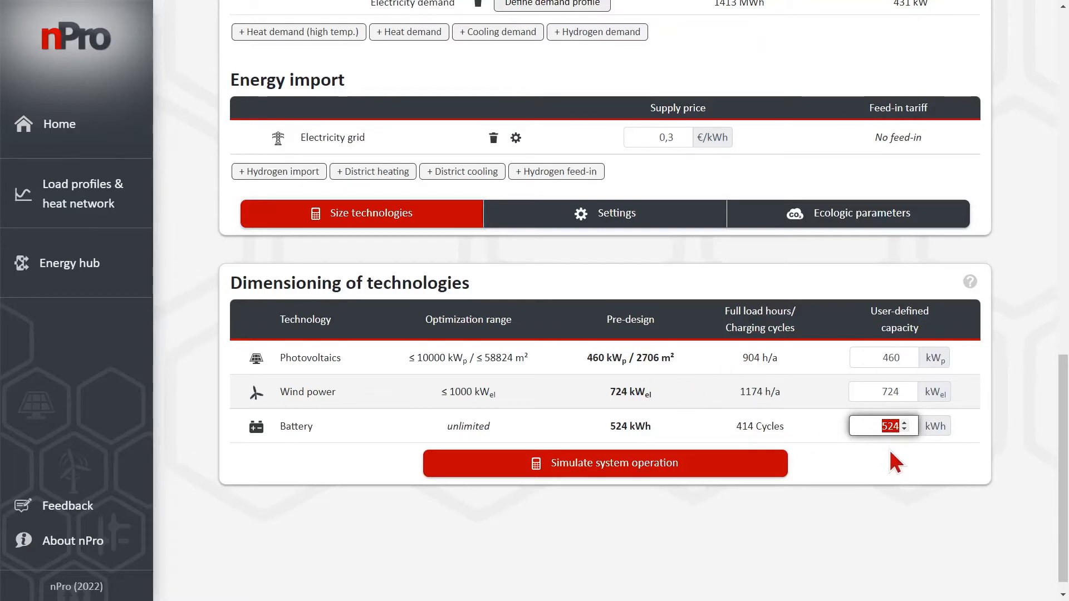
text(600)
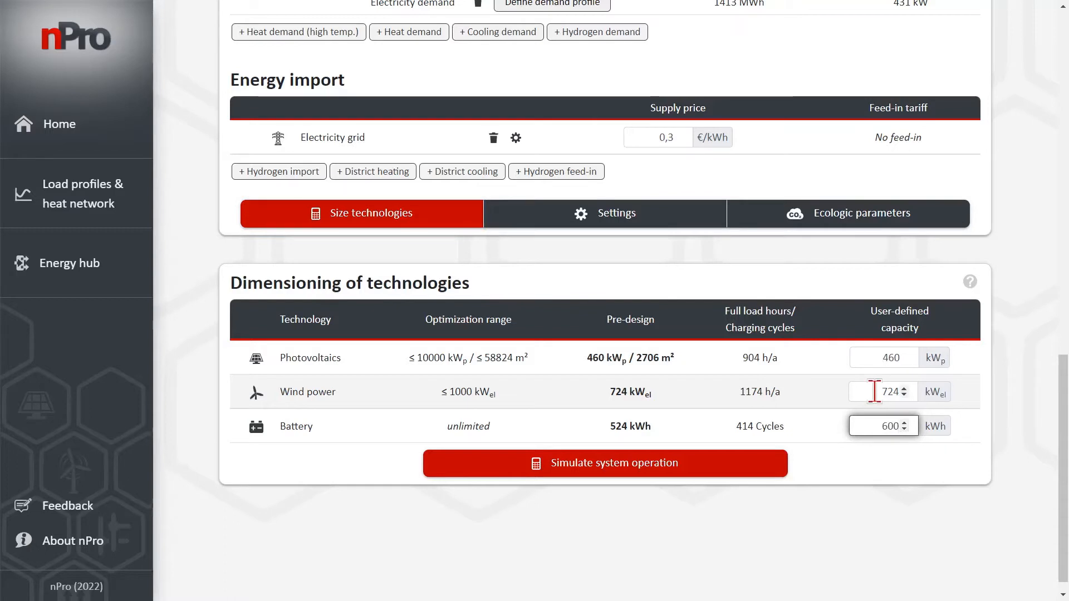
drag(876, 391, 913, 384)
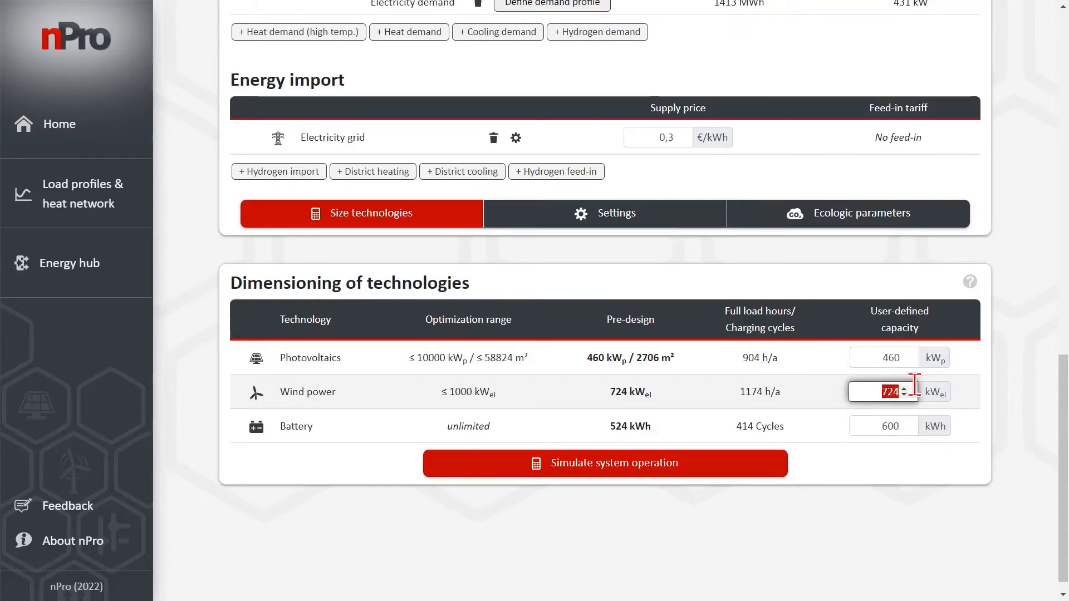
text(800)
click(707, 478)
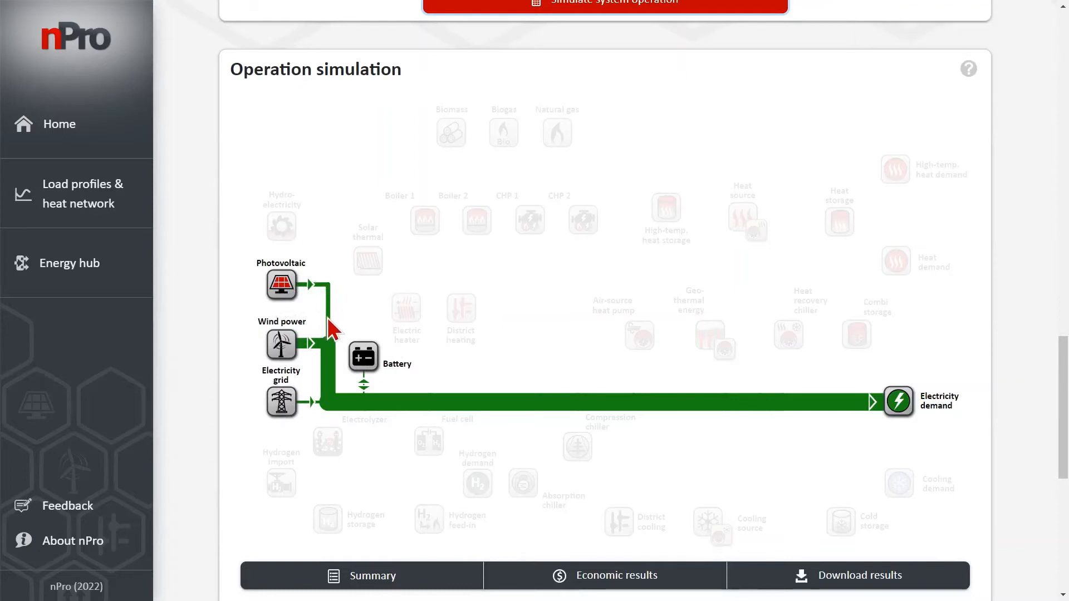
Review the simulated energy flows and display the electricity generation of the photovoltaics as a heatmap
mouse_move(329, 324)
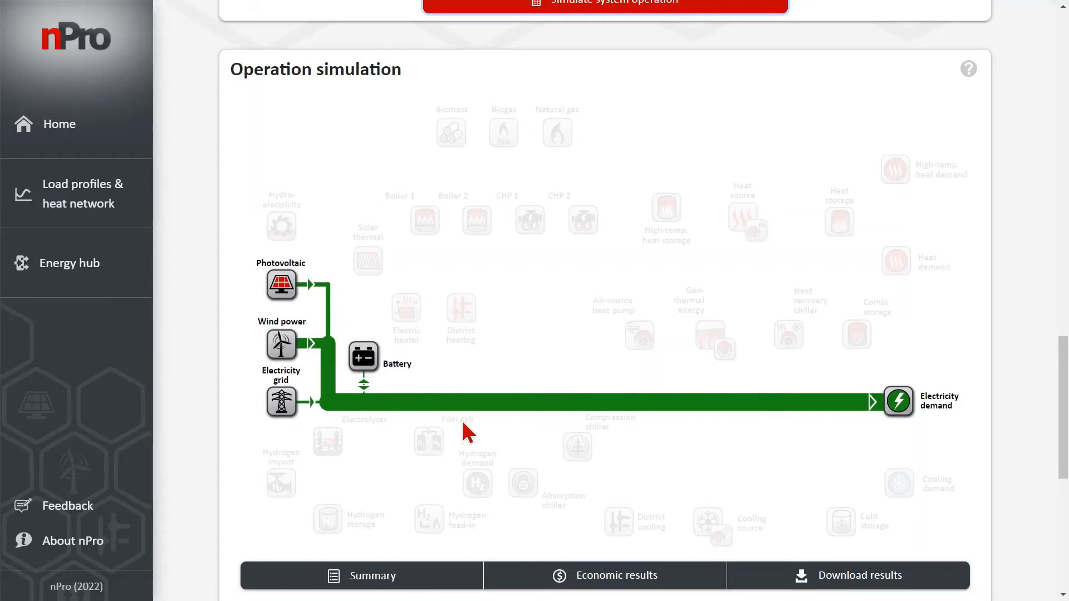
scroll(346, 423, down, 2)
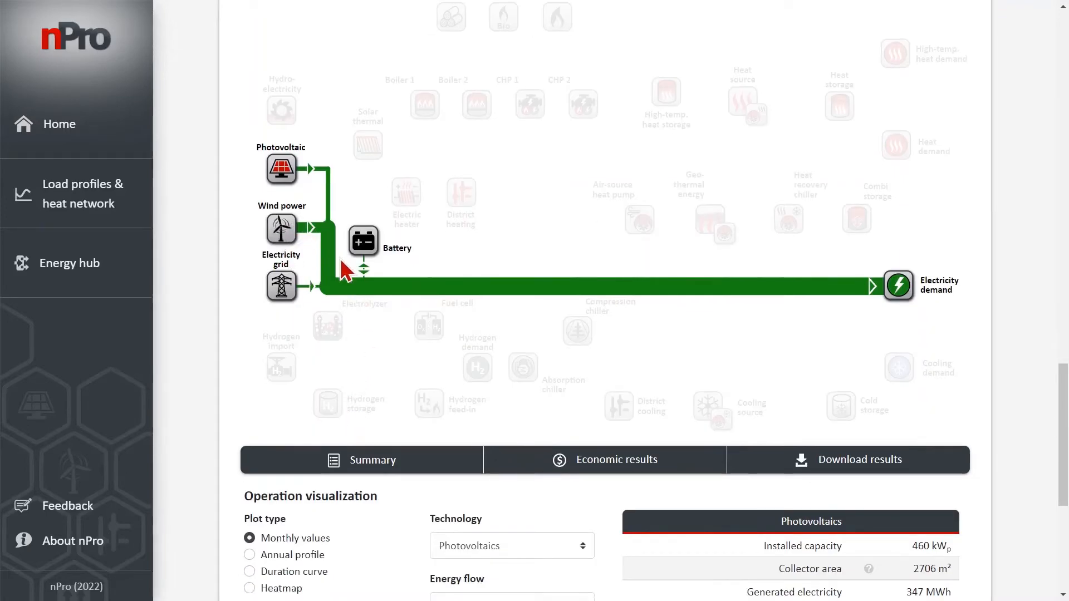
scroll(384, 313, down, 2)
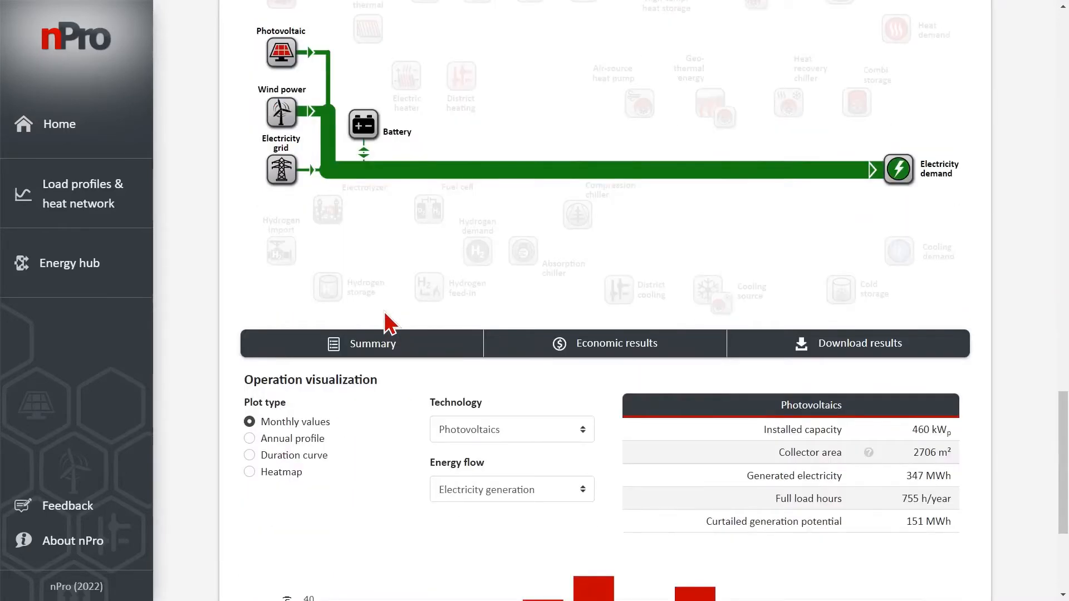
scroll(384, 313, down, 2)
scroll(390, 322, down, 2)
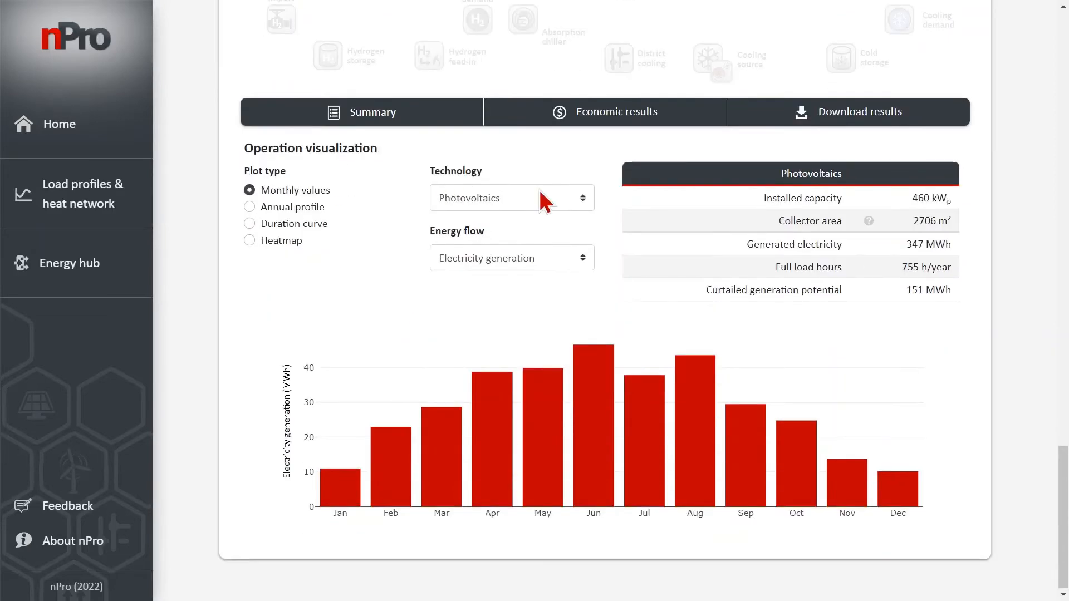
click(543, 199)
click(522, 218)
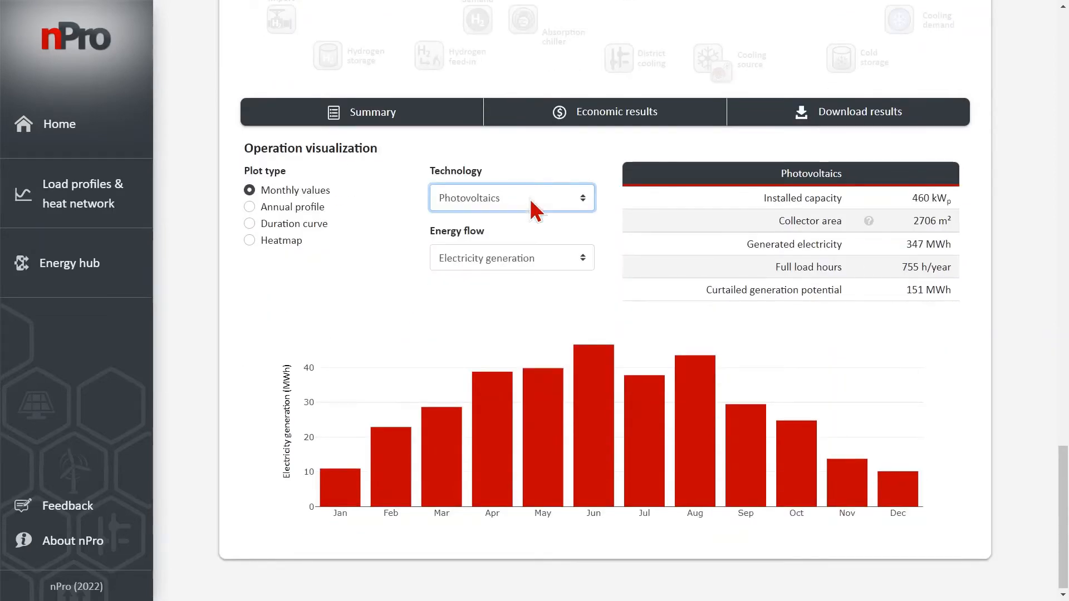
click(276, 239)
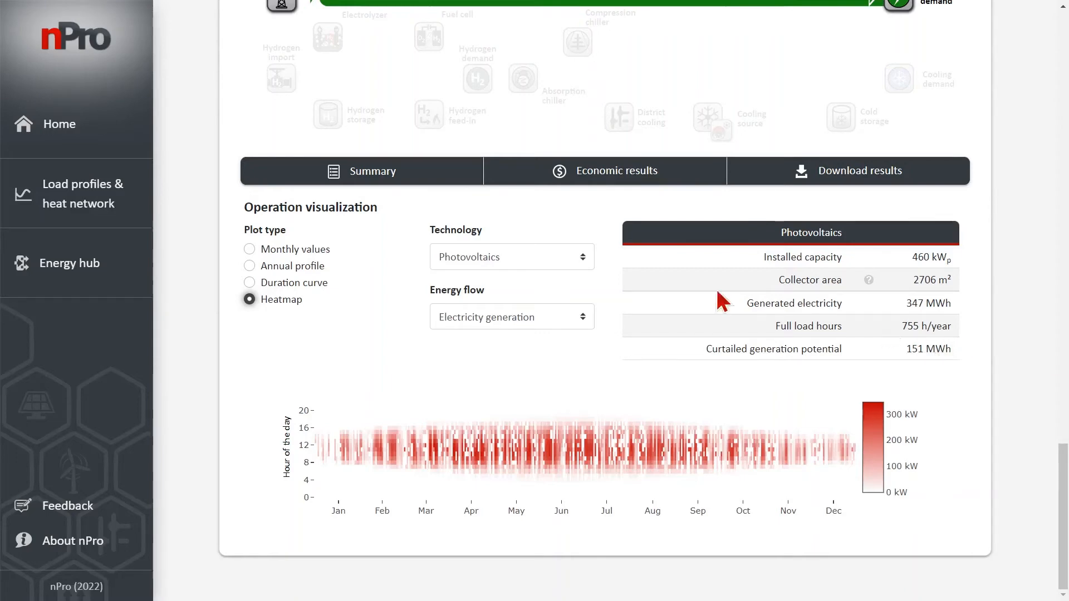
Display the heatmap of wind power's electricity generation, followed by the battery's state of charge
click(543, 255)
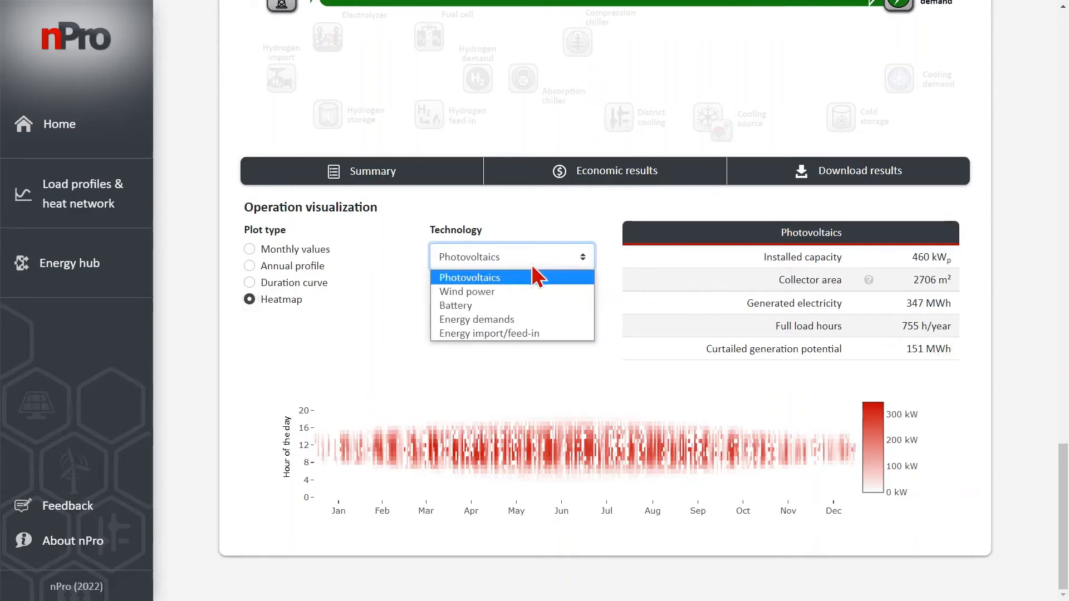
click(510, 291)
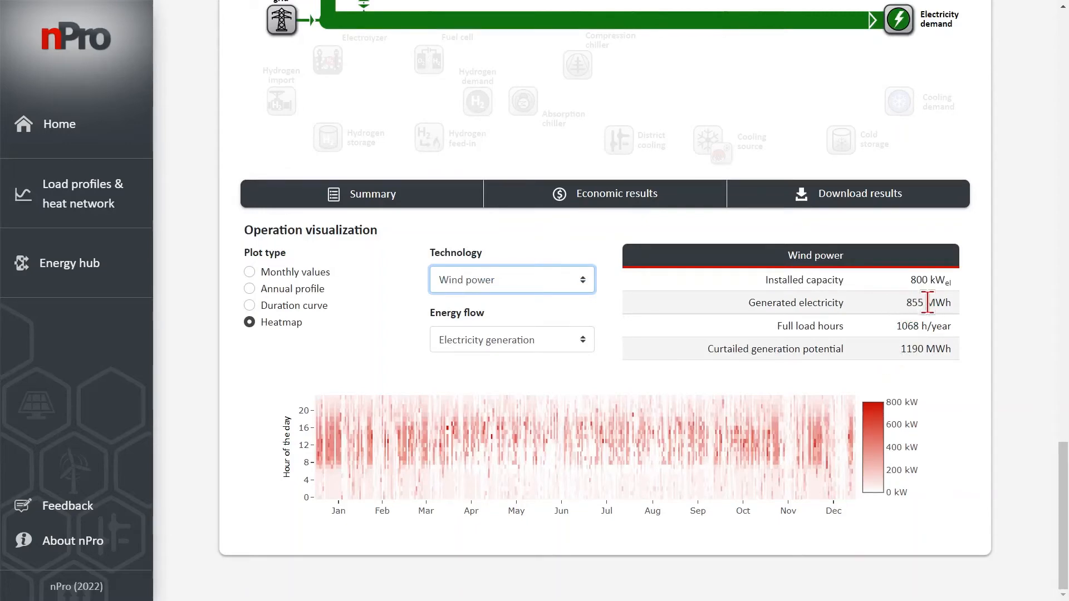
click(707, 309)
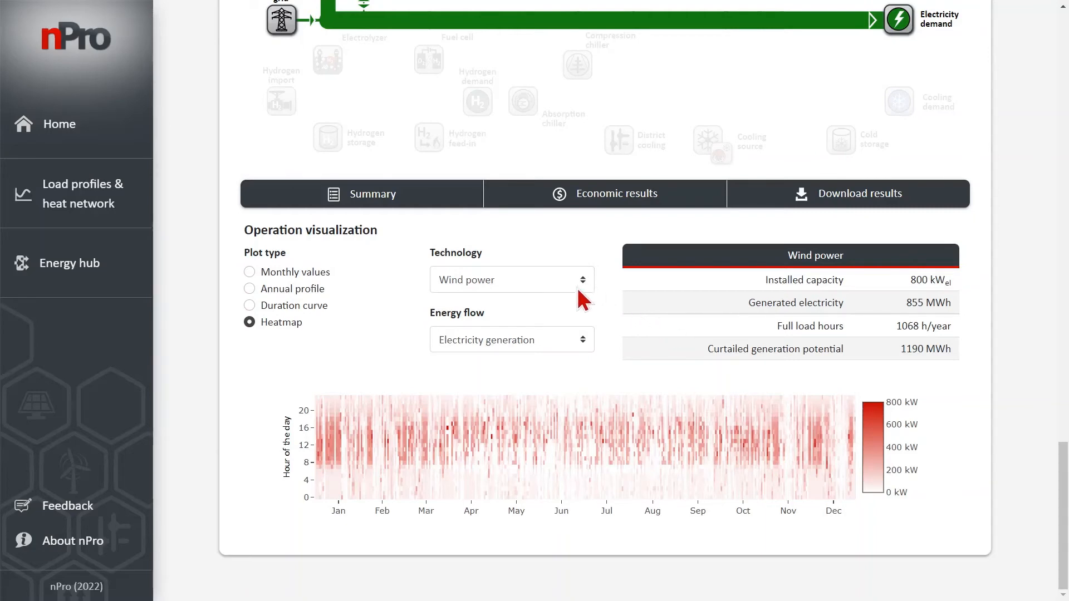
click(506, 282)
key(Escape)
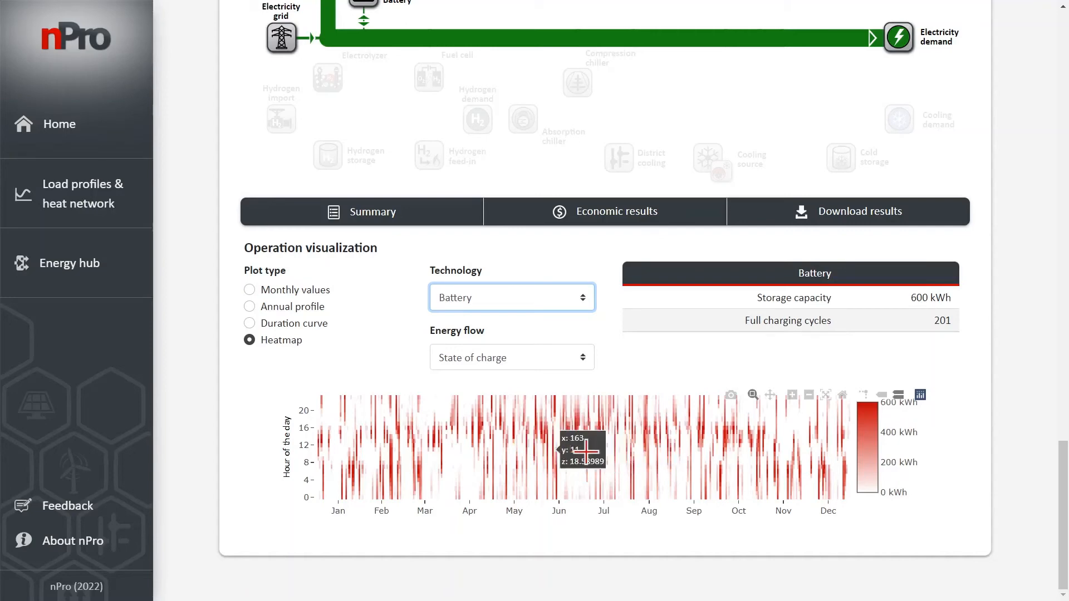
Review the result summary covering energy imports, feed-ins, electricity generation shares, emissions and primary energy, and close it
click(437, 223)
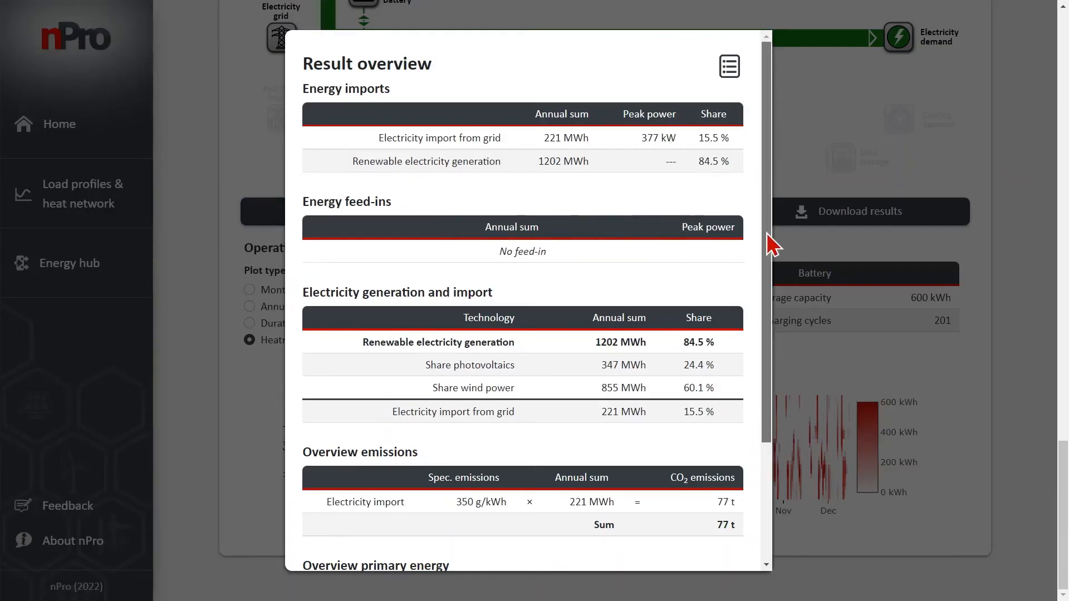
scroll(768, 248, down, 3)
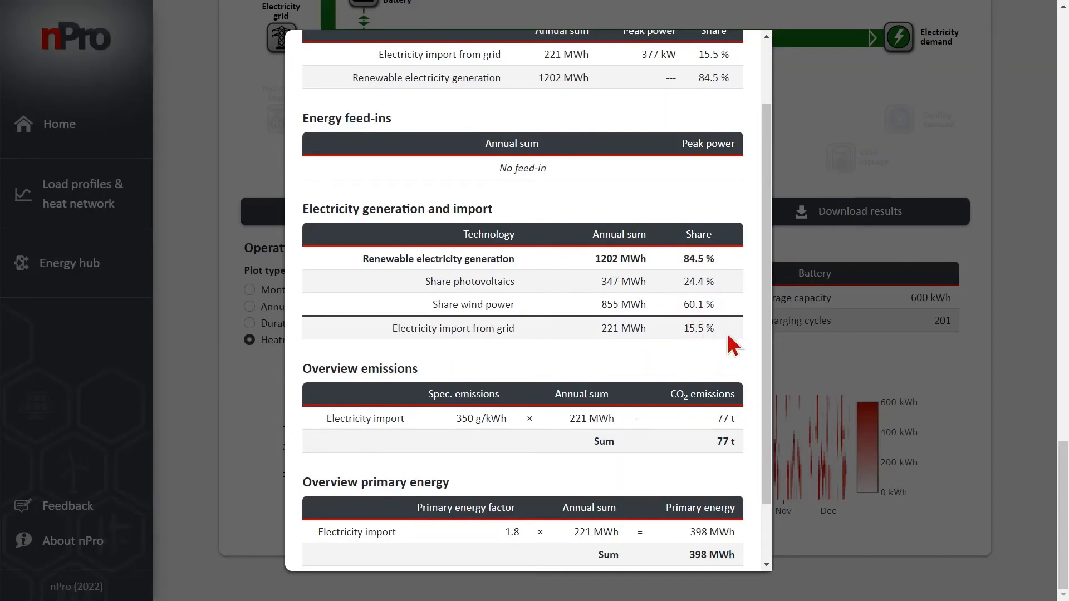
drag(768, 326, 768, 362)
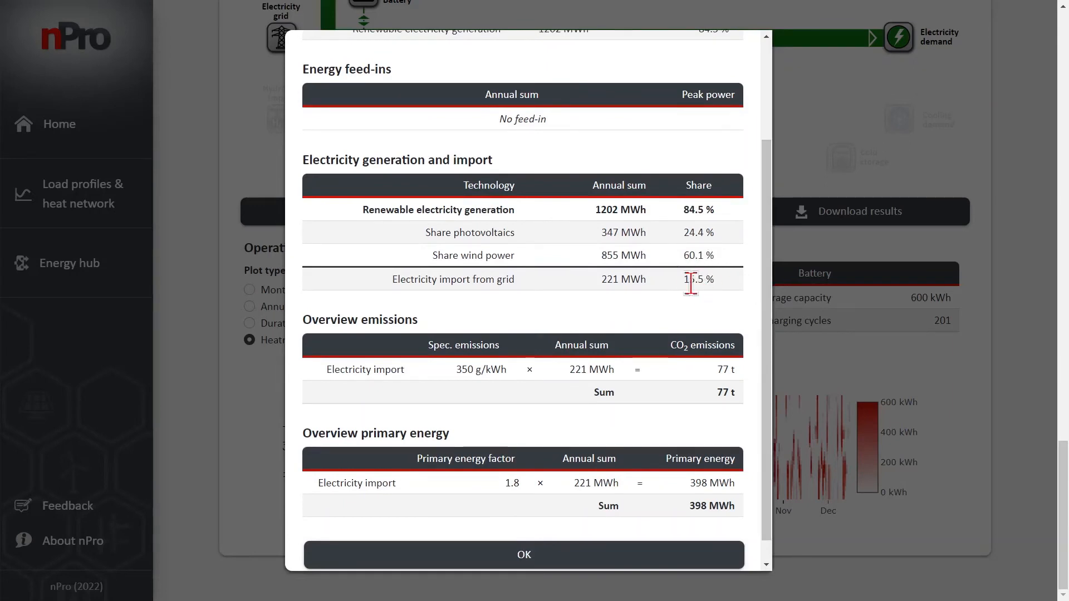
click(722, 557)
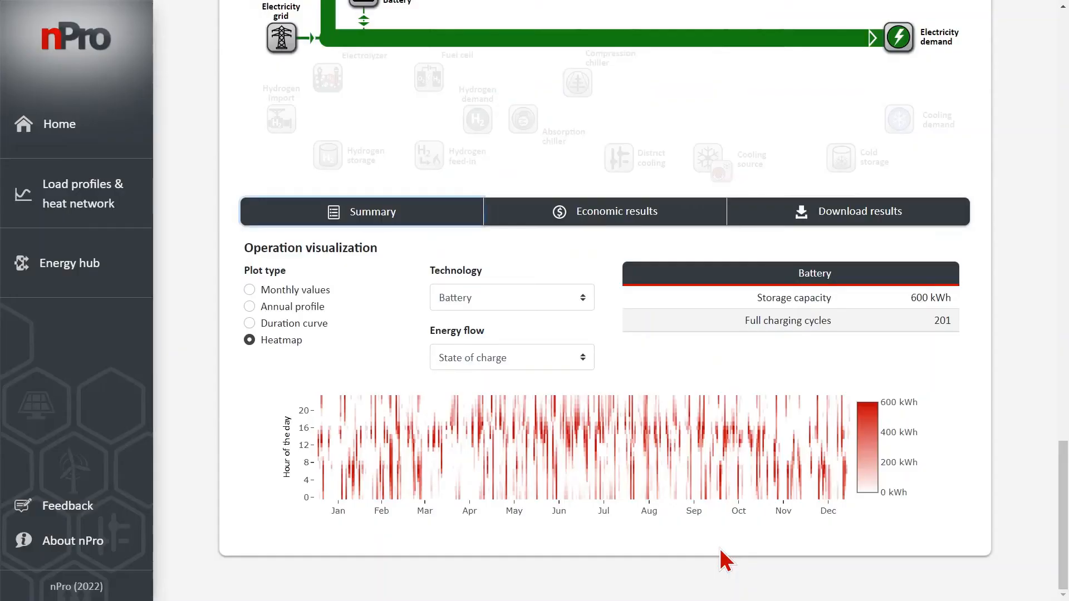
Examine the economic results, including the annual balance, the cash flow table and the net present value chart
click(671, 215)
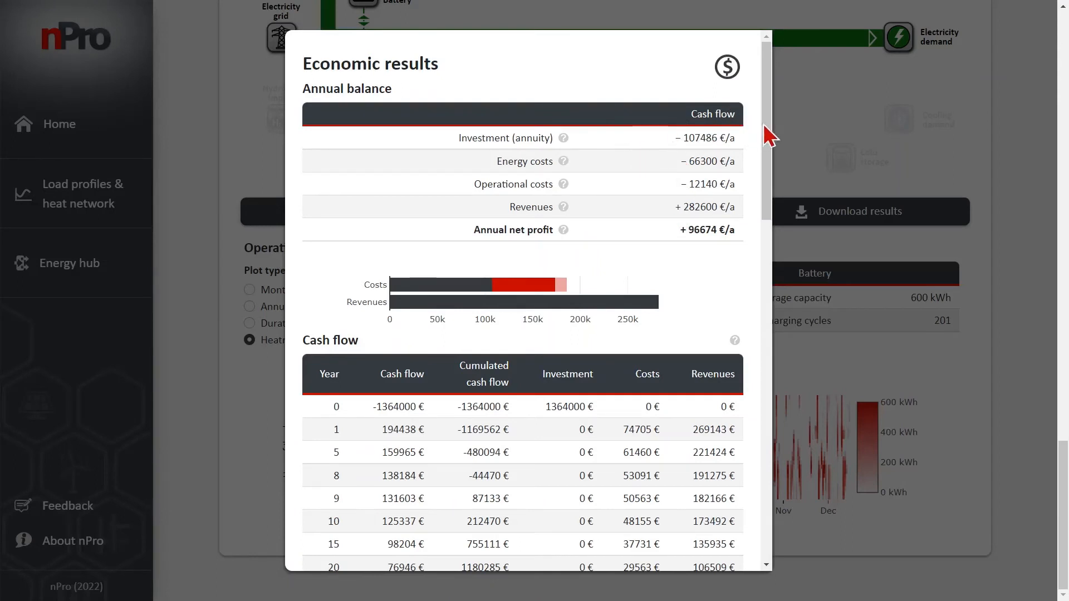
drag(767, 124, 767, 155)
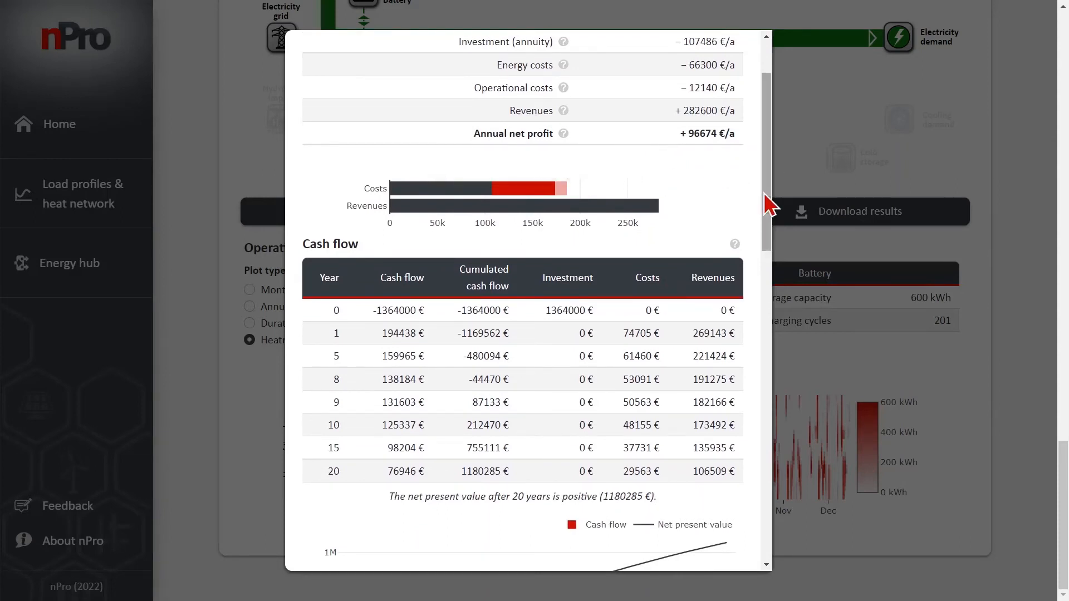
scroll(768, 210, down, 1)
scroll(768, 222, down, 2)
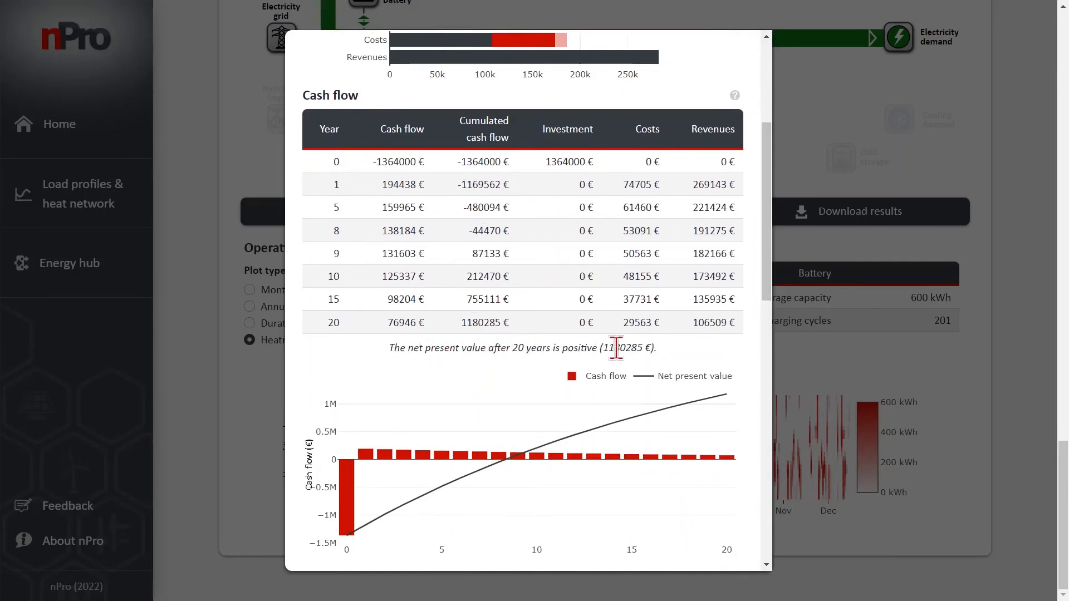
Set the electricity demand compensation in the revenues to 0,1 €/kWh and examine its effect on the cash flow and net present value
drag(768, 252, 766, 352)
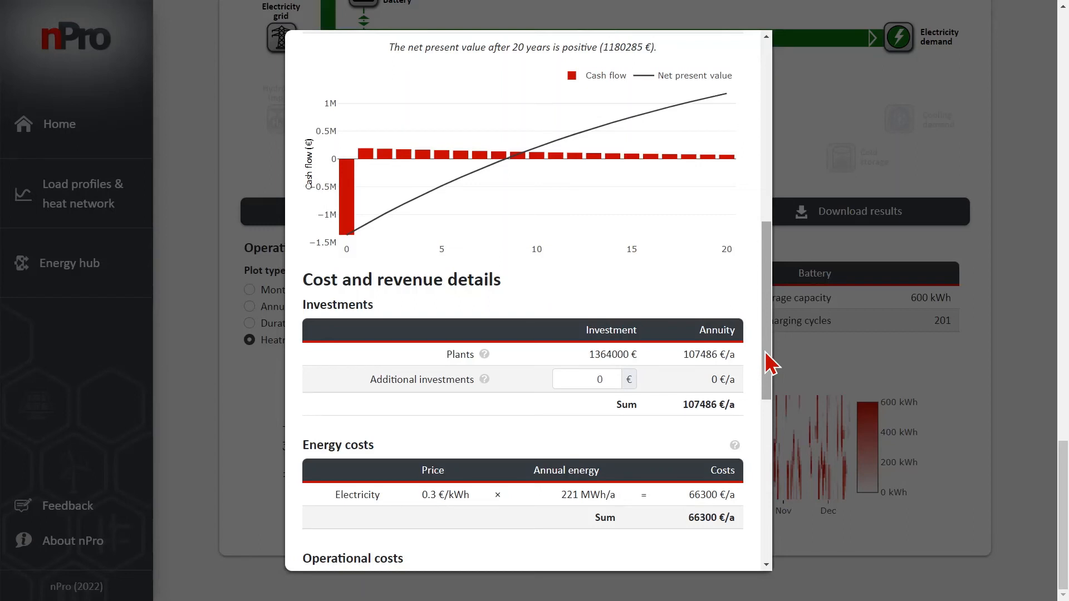
drag(766, 353, 770, 457)
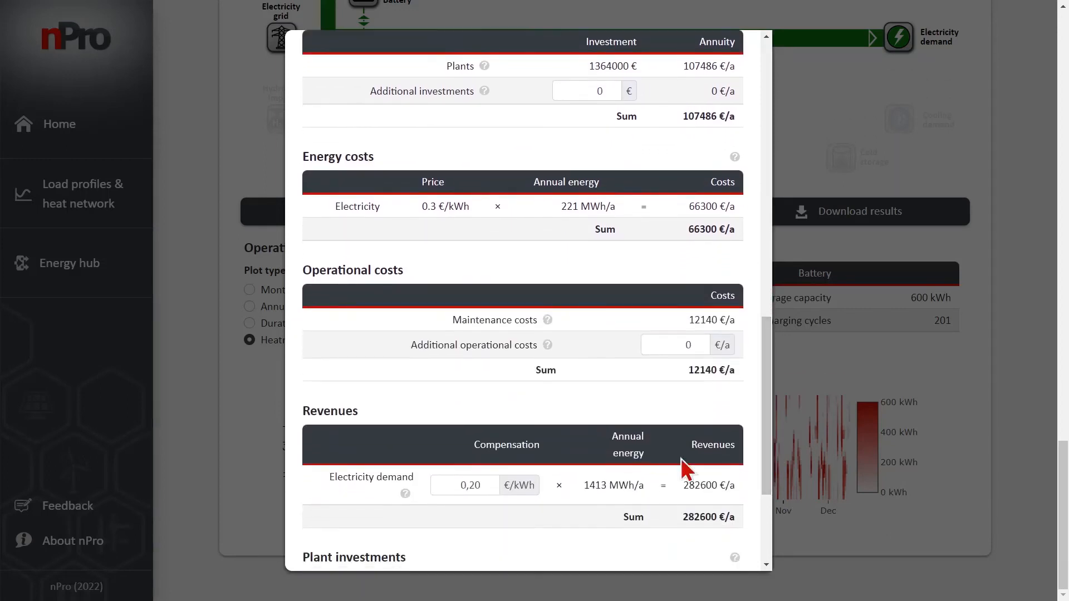
scroll(501, 473, down, 2)
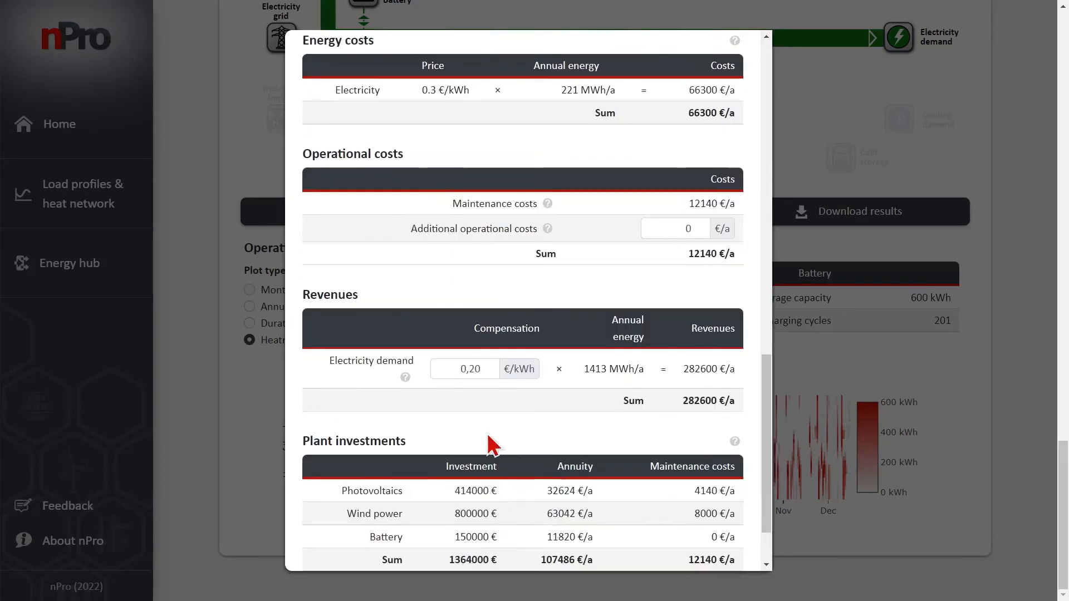
click(452, 368)
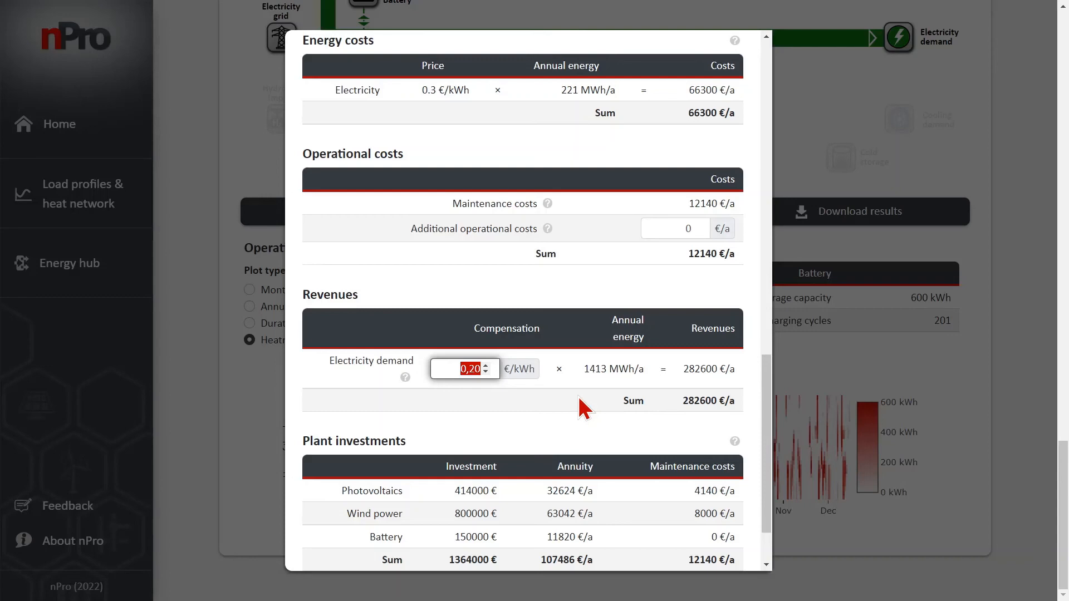
text(0,1)
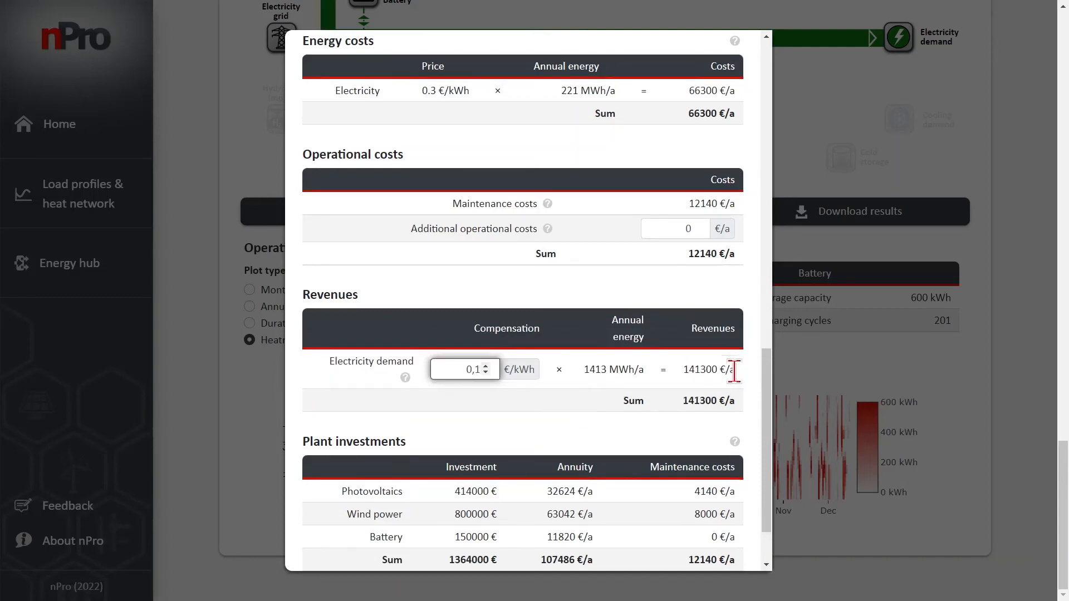
drag(771, 387, 753, 177)
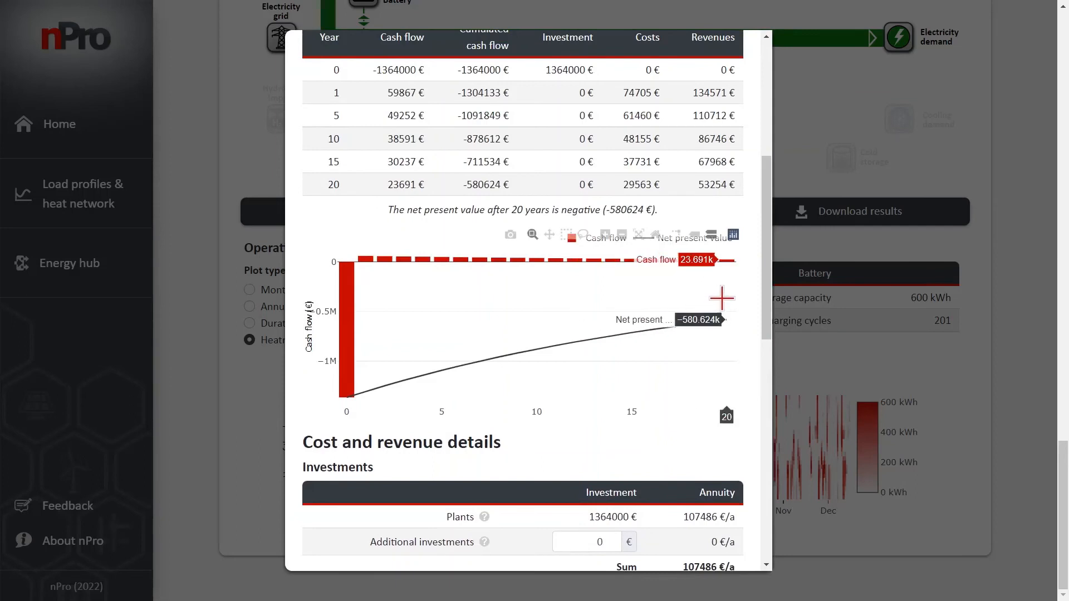
drag(766, 246, 765, 210)
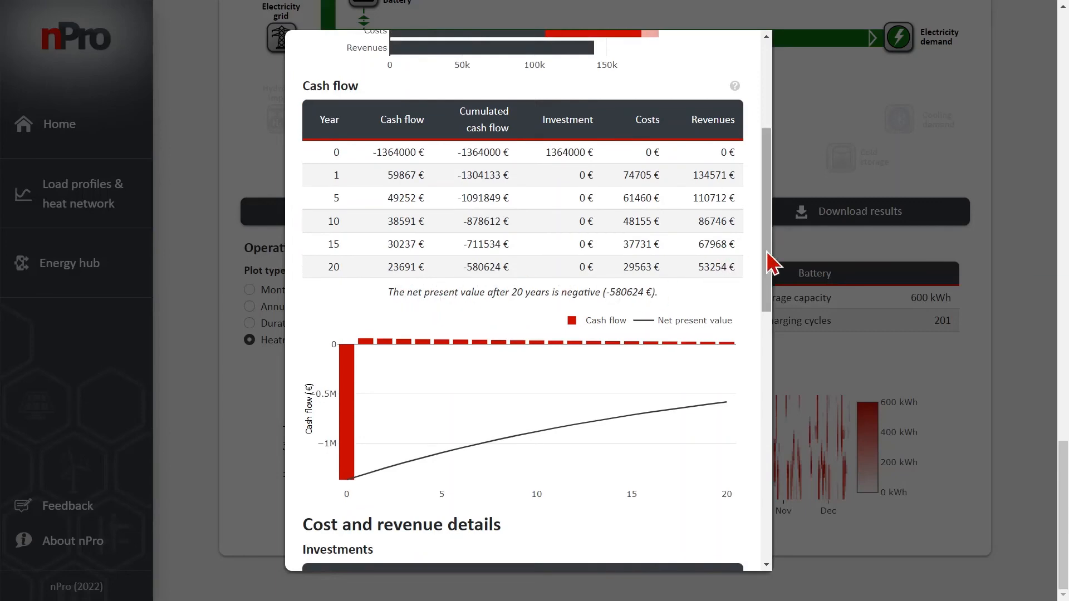
Set the electricity demand compensation to 0,14 €/kWh, review the updated cash flow and net present value, and close the economic results
drag(767, 264, 489, 461)
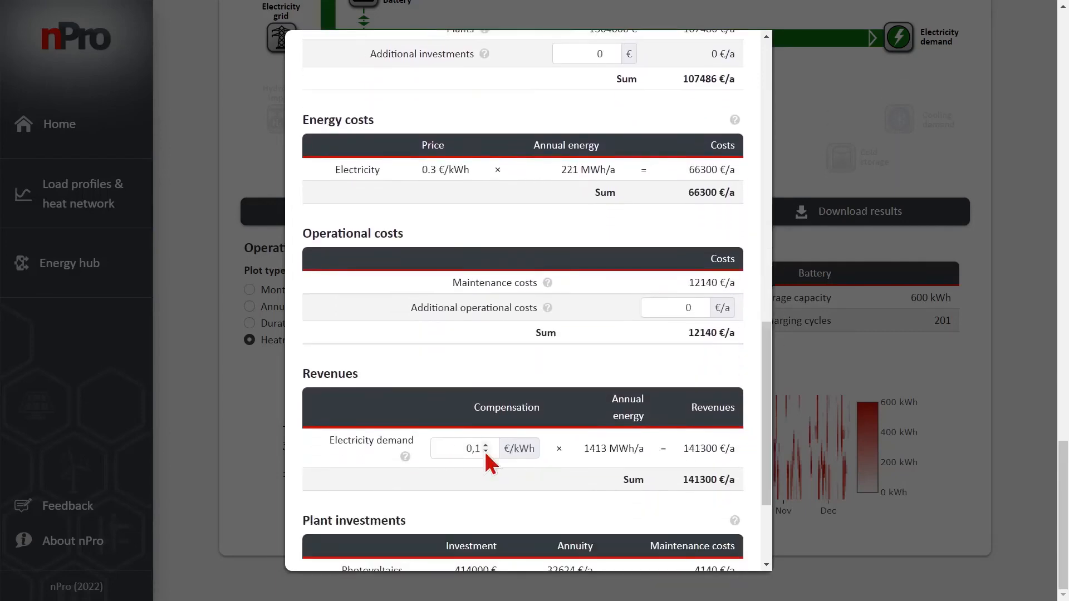
click(468, 449)
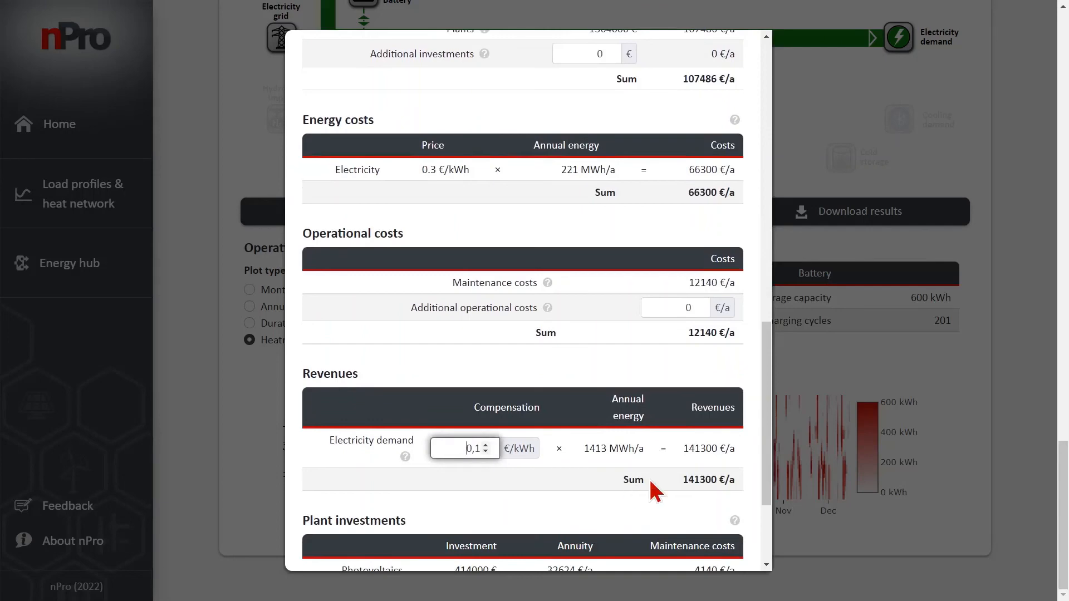
text(1)
scroll(700, 452, up, 2)
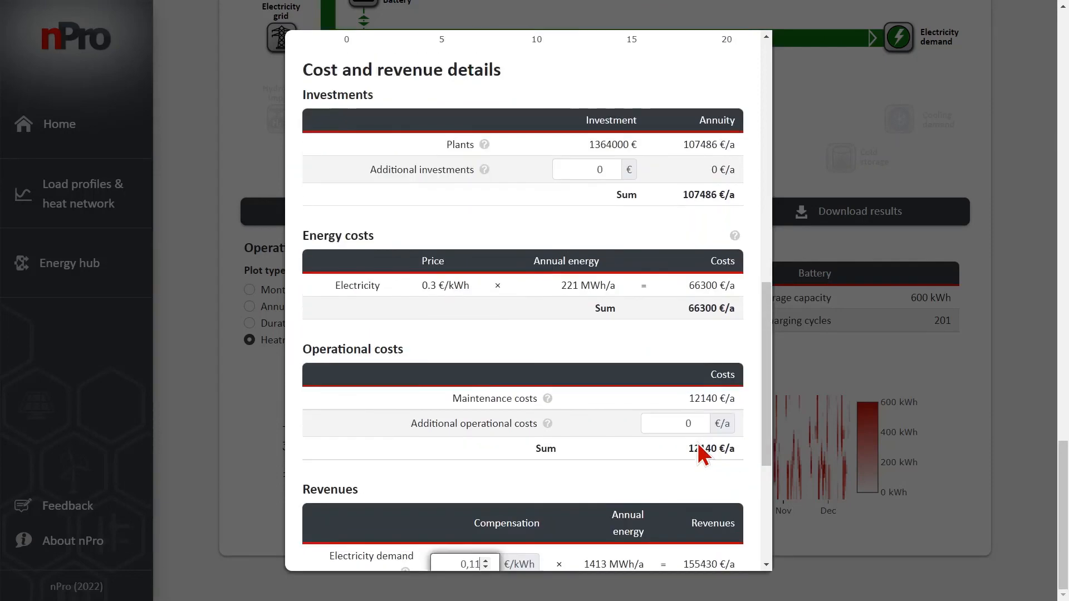
scroll(700, 452, up, 6)
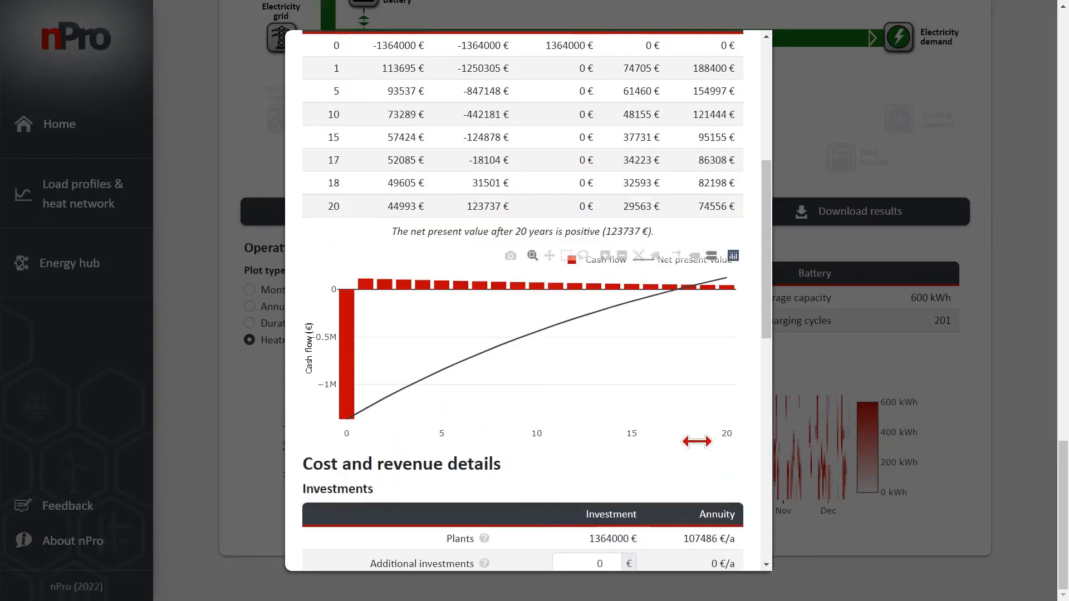
drag(766, 258, 754, 458)
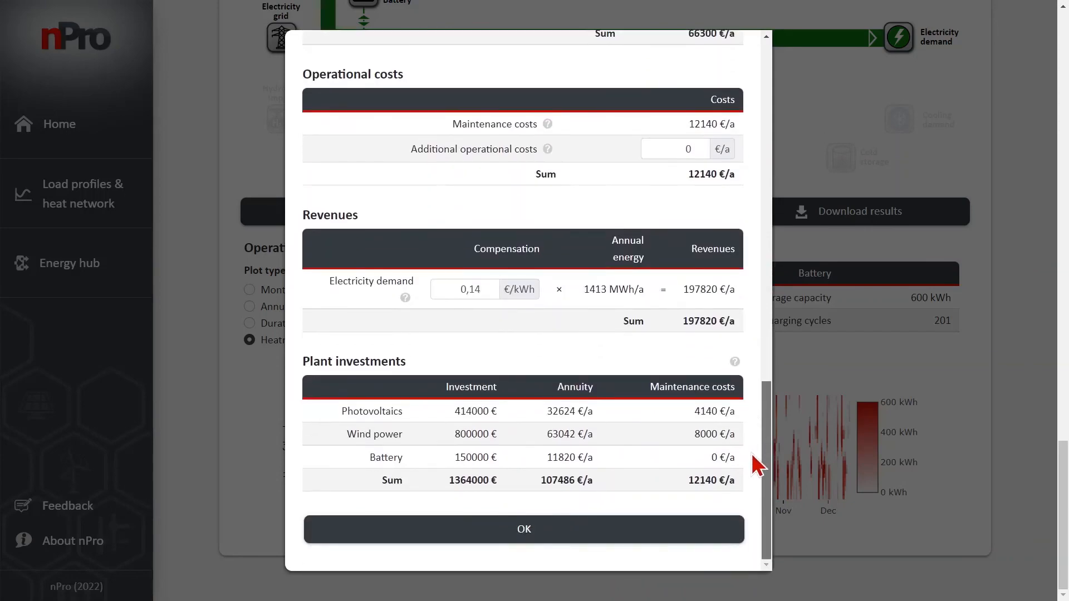
click(572, 536)
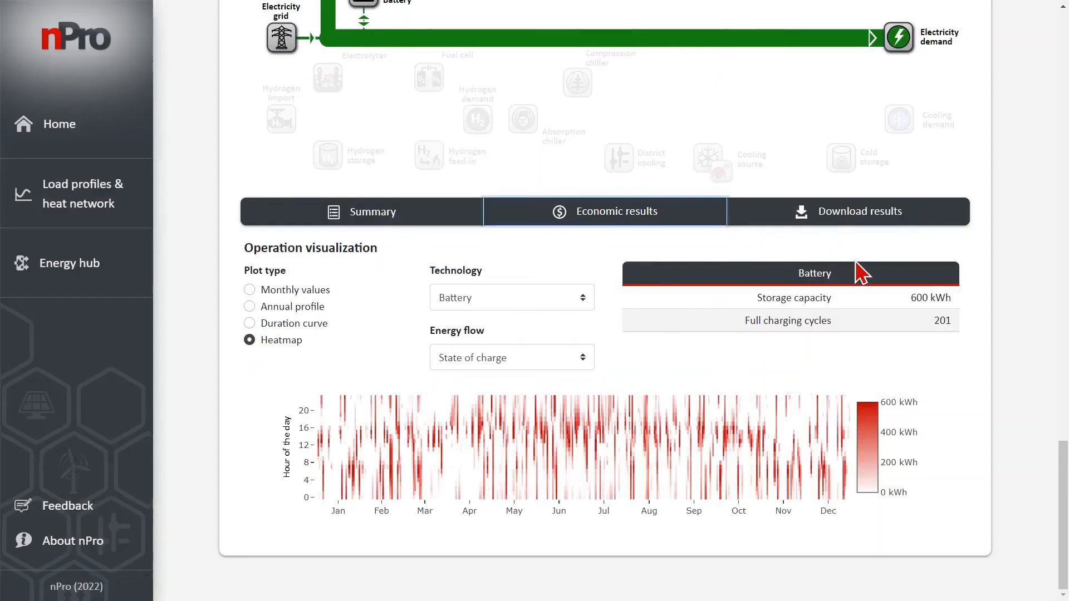